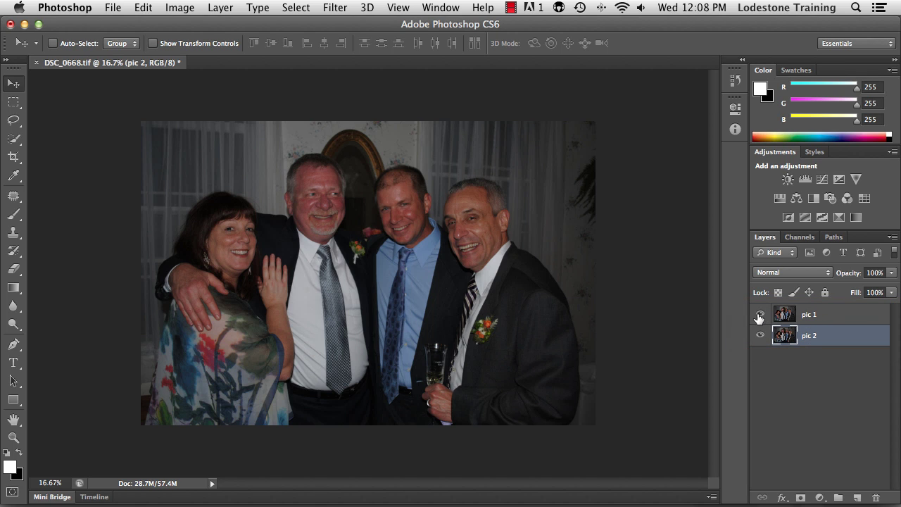
# Compare pic 1 against pic 2 by toggling pic 1's visibility, then select both layers.
pyautogui.click(808, 317)
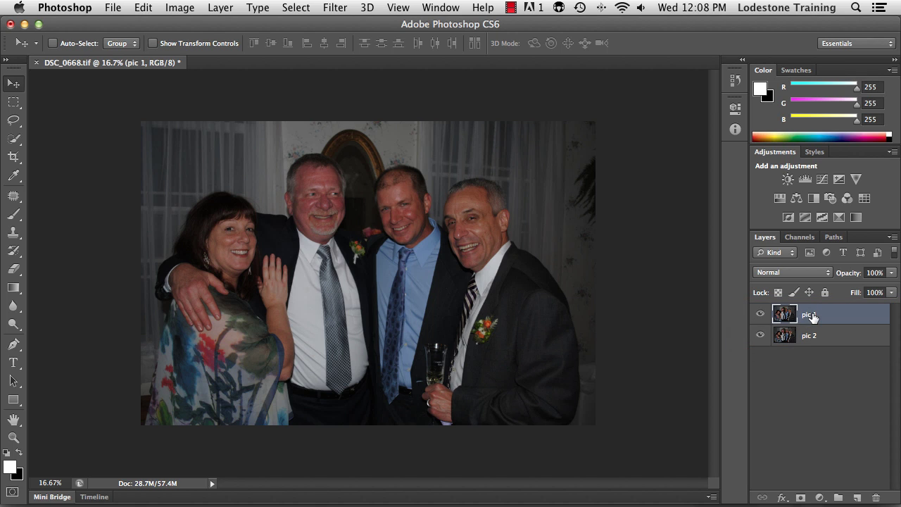
pyautogui.click(761, 316)
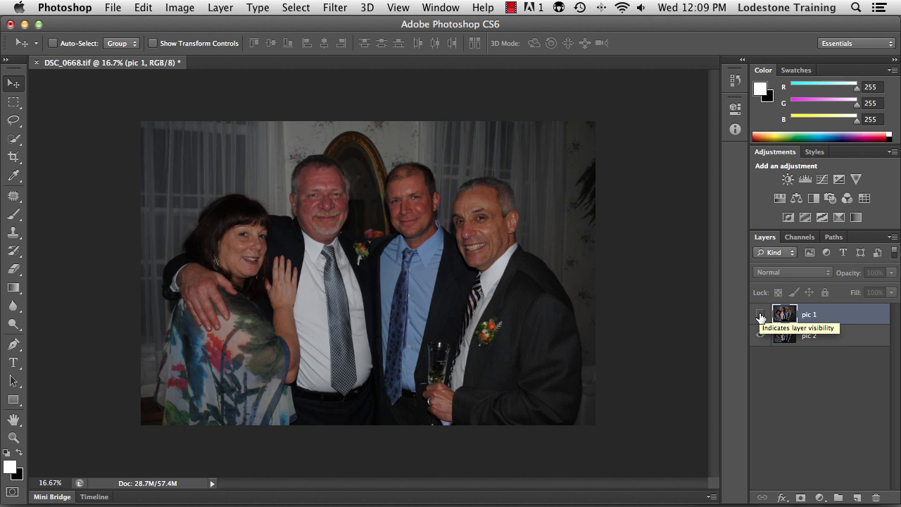
pyautogui.click(761, 315)
pyautogui.click(761, 315)
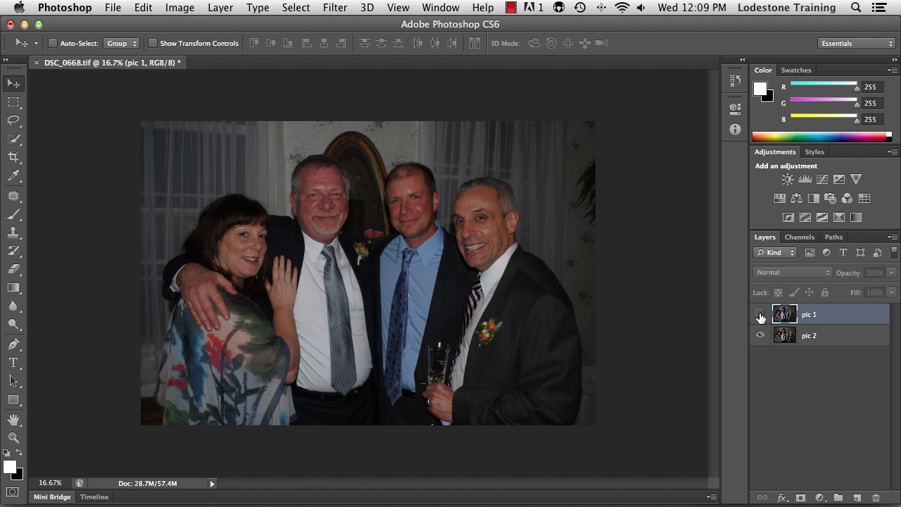
pyautogui.click(761, 316)
pyautogui.click(761, 317)
pyautogui.click(760, 316)
pyautogui.click(761, 317)
pyautogui.click(760, 316)
pyautogui.keyDown('shift'); pyautogui.click(825, 341); pyautogui.keyUp('shift')
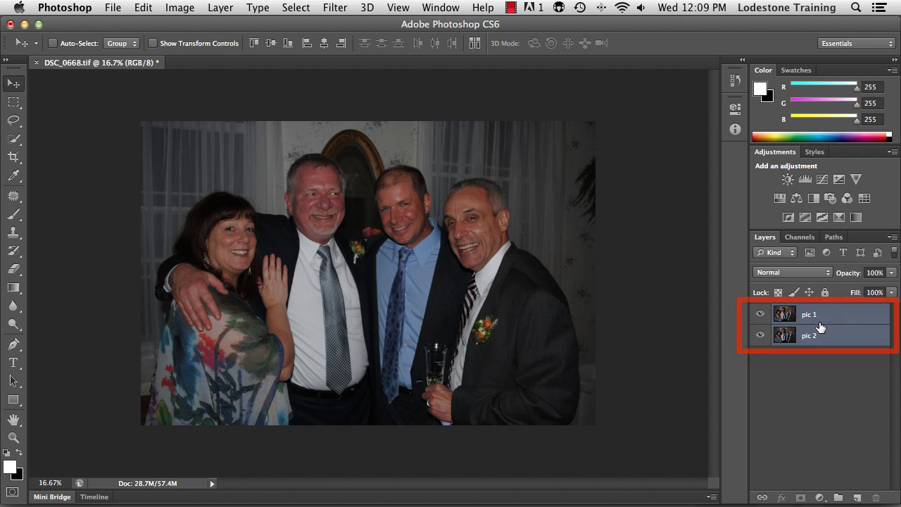
pyautogui.click(145, 10)
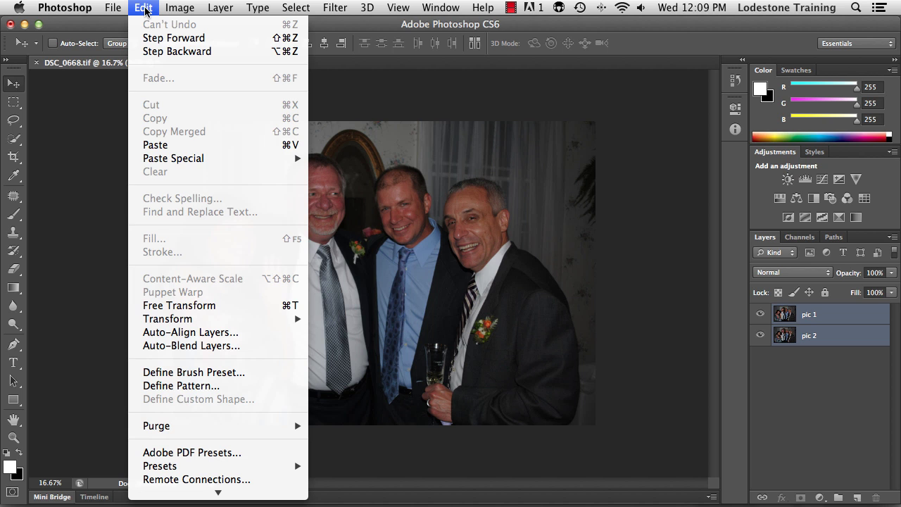
# Auto-align pic 1 and pic 2 with Auto projection, then toggle pic 1 to check the match.
pyautogui.click(190, 333)
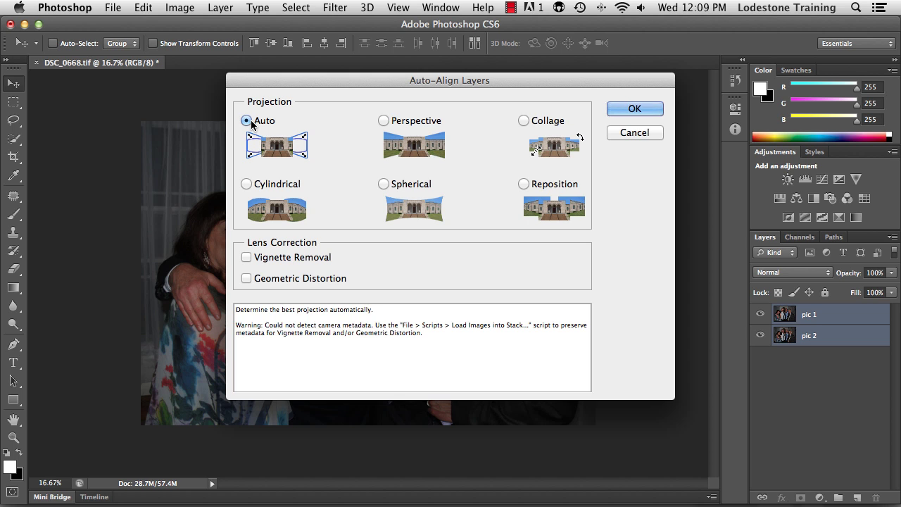
pyautogui.click(633, 109)
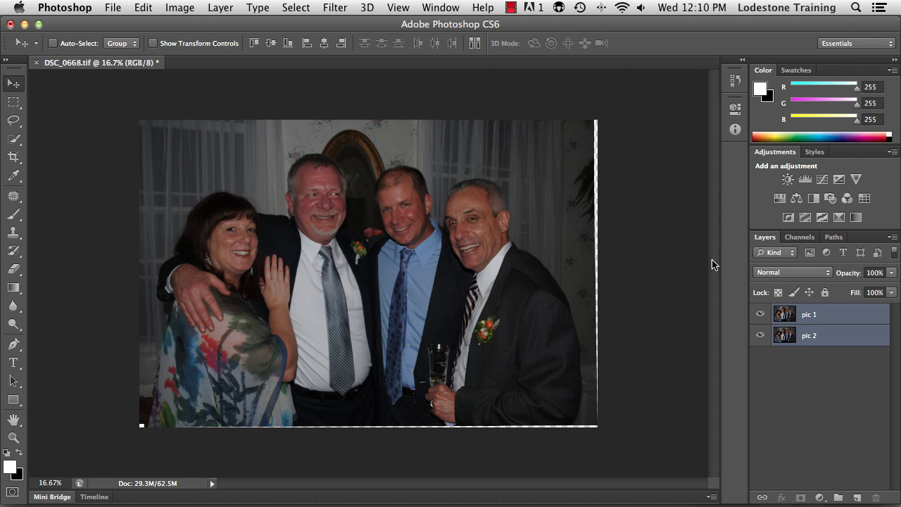
pyautogui.click(761, 316)
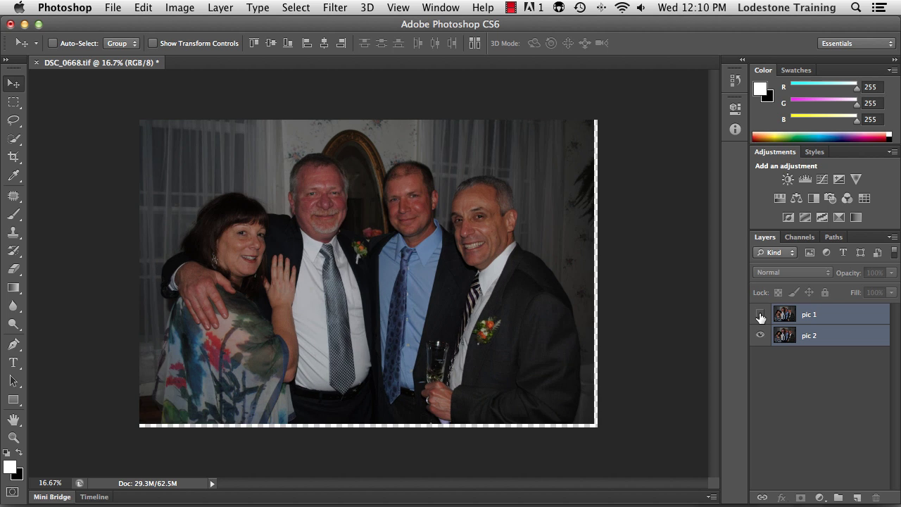
pyautogui.click(761, 316)
pyautogui.click(760, 316)
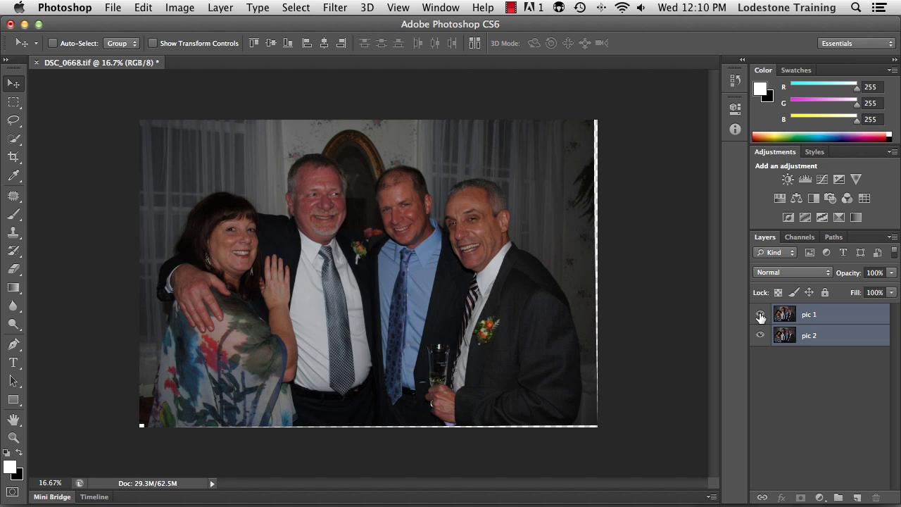
# Select only the pic 1 layer and add a white layer mask to it.
pyautogui.click(805, 387)
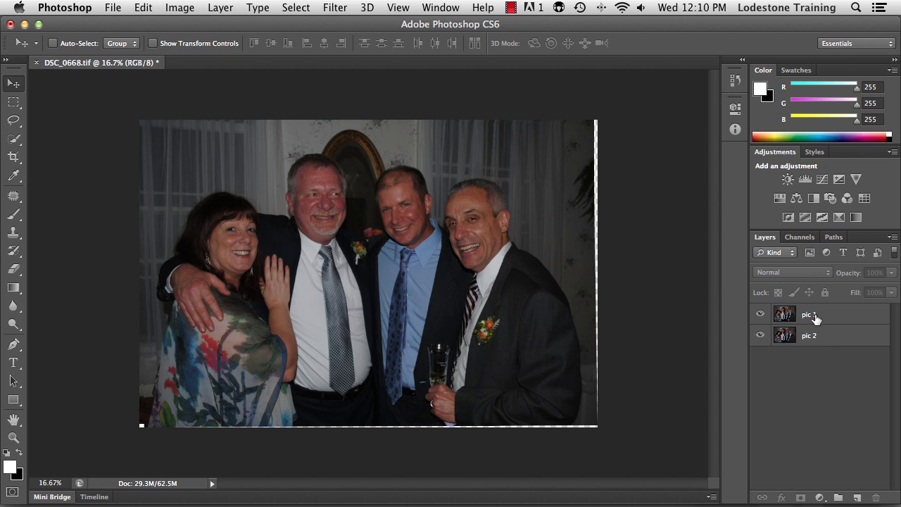
pyautogui.click(813, 318)
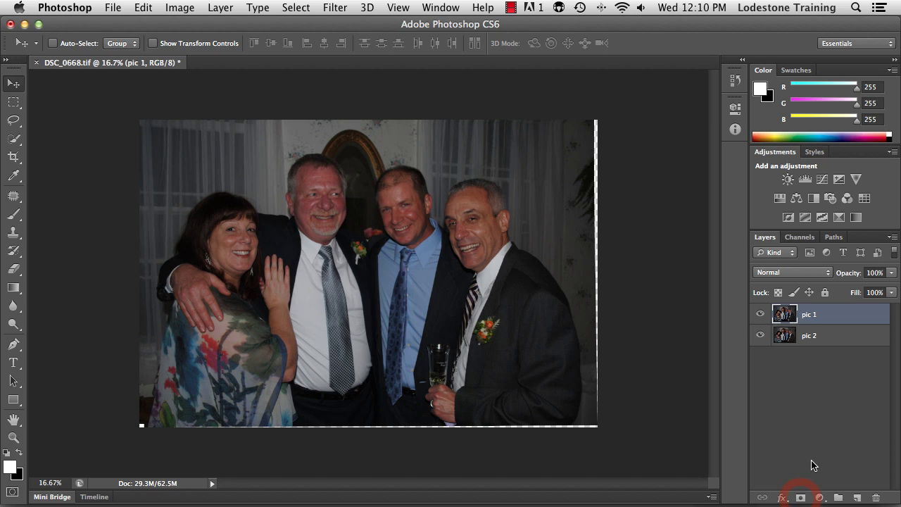
pyautogui.click(802, 499)
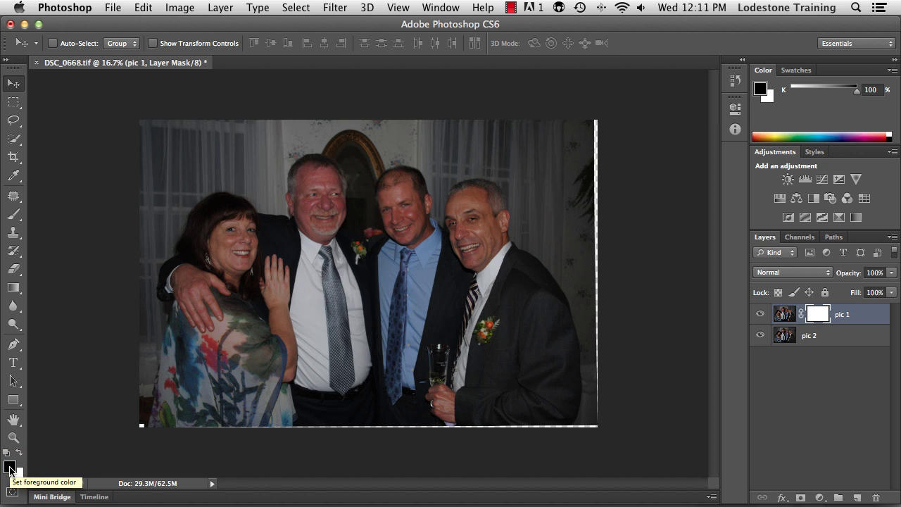
# Set up the Brush tool with 180 px size and 0% hardness.
pyautogui.click(13, 215)
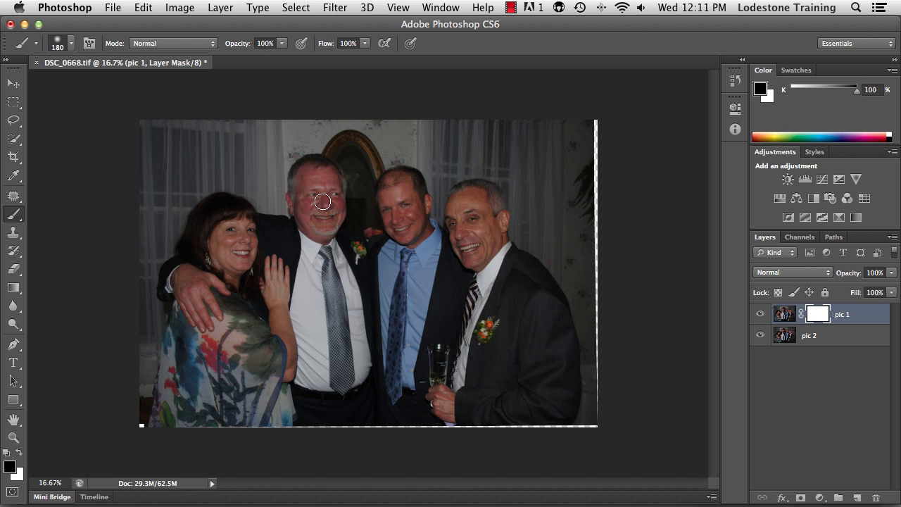
pyautogui.click(71, 47)
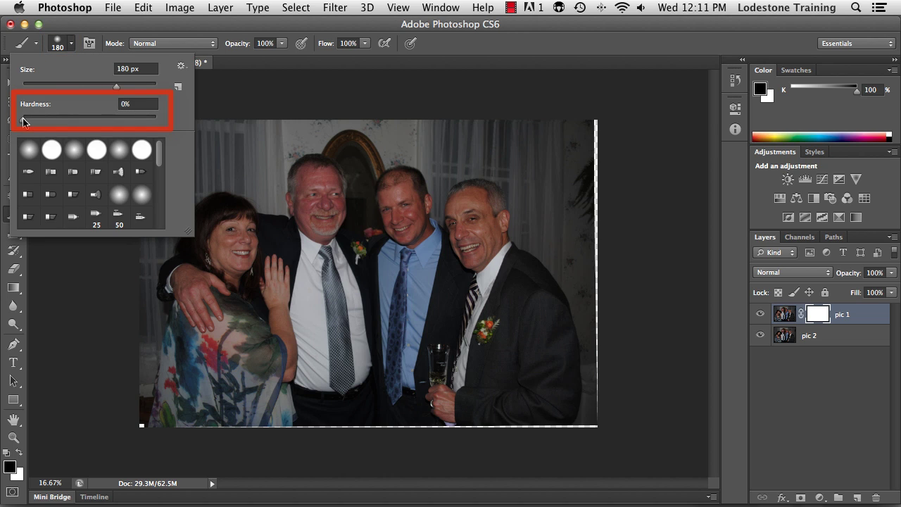
pyautogui.click(71, 47)
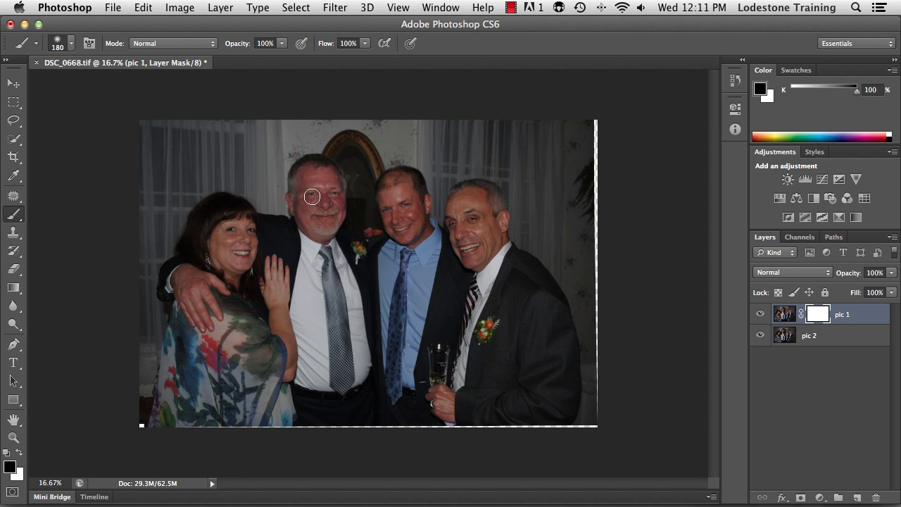
# Paint black on pic 1's mask over the second man's eyes and the right man's face.
pyautogui.moveTo(316, 195); pyautogui.dragTo(336, 213)
pyautogui.moveTo(460, 232)
pyautogui.mouseDown()
pyautogui.moveTo(494, 206)
pyautogui.moveTo(462, 196)
pyautogui.moveTo(460, 212)
pyautogui.moveTo(490, 201)
pyautogui.moveTo(477, 185)
pyautogui.moveTo(461, 188)
pyautogui.moveTo(452, 222)
pyautogui.moveTo(460, 259)
pyautogui.moveTo(478, 277)
pyautogui.moveTo(469, 311)
pyautogui.moveTo(479, 288)
pyautogui.mouseUp()
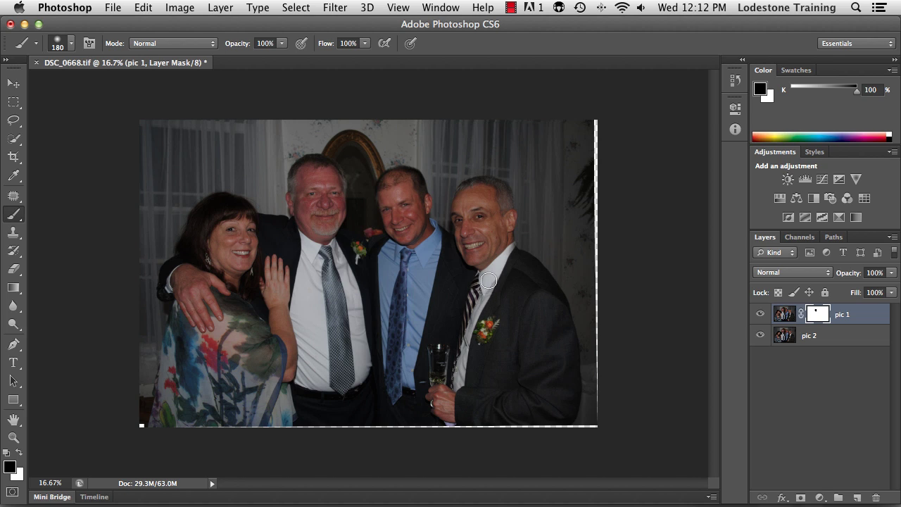
pyautogui.moveTo(490, 257); pyautogui.dragTo(493, 235)
pyautogui.click(14, 159)
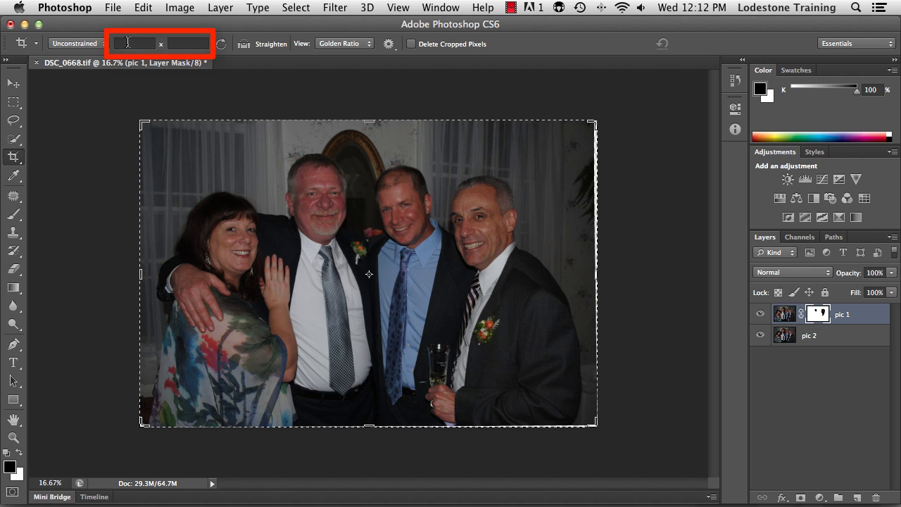
# Crop the composite to a 7 x 5 ratio, raising the bottom edge slightly.
pyautogui.click(130, 41)
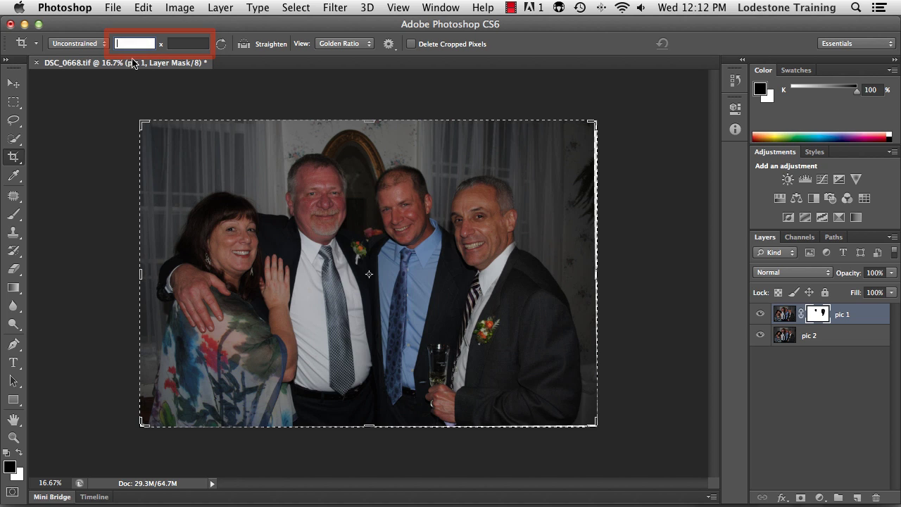
pyautogui.write('7')
pyautogui.click(184, 43)
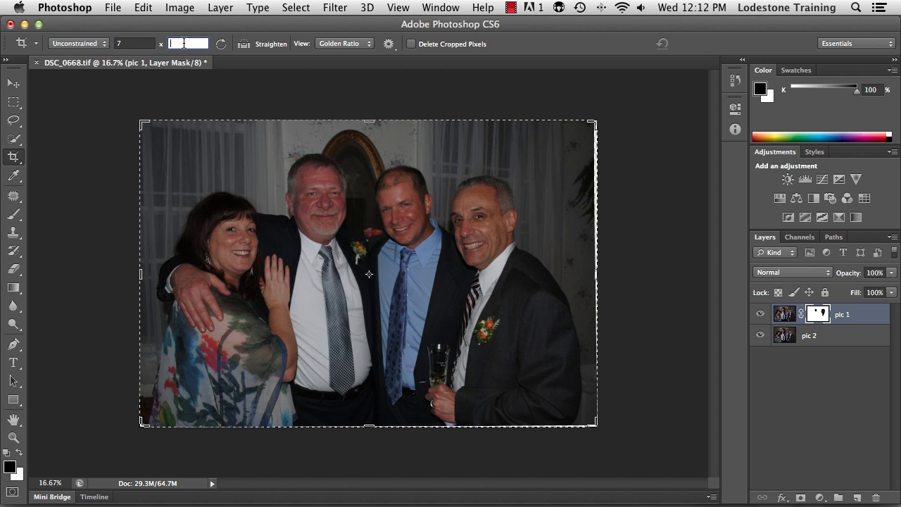
pyautogui.write('5')
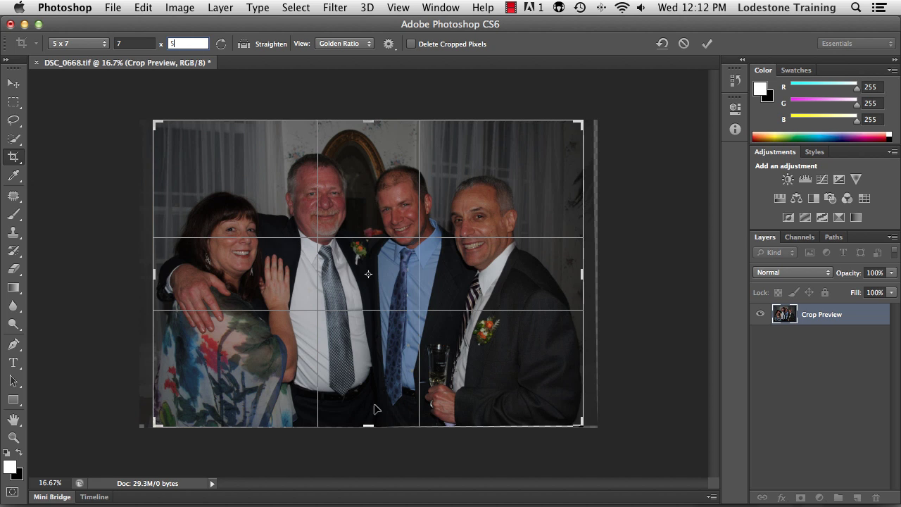
pyautogui.moveTo(370, 425); pyautogui.dragTo(369, 424)
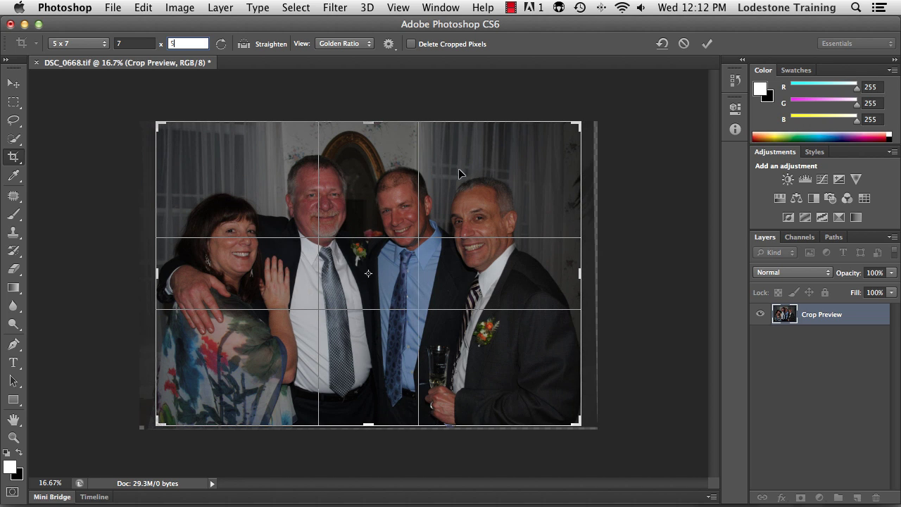
pyautogui.click(708, 47)
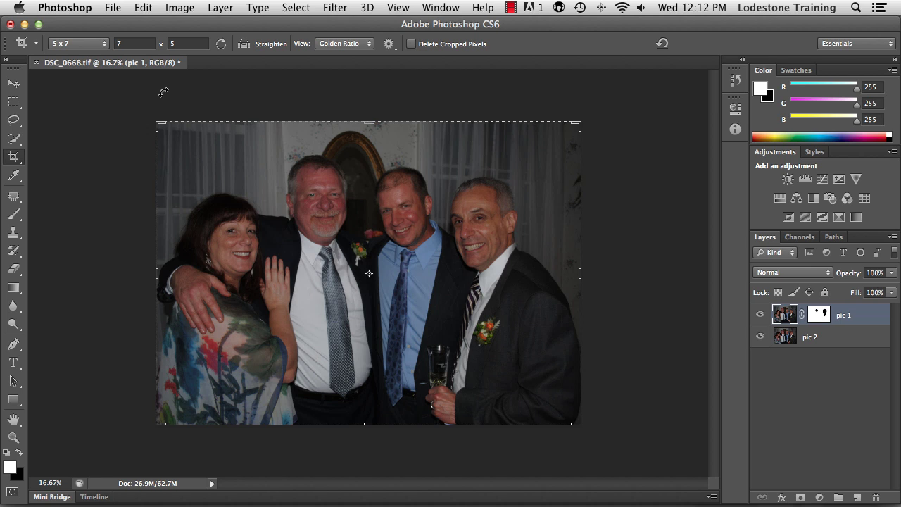
pyautogui.click(114, 8)
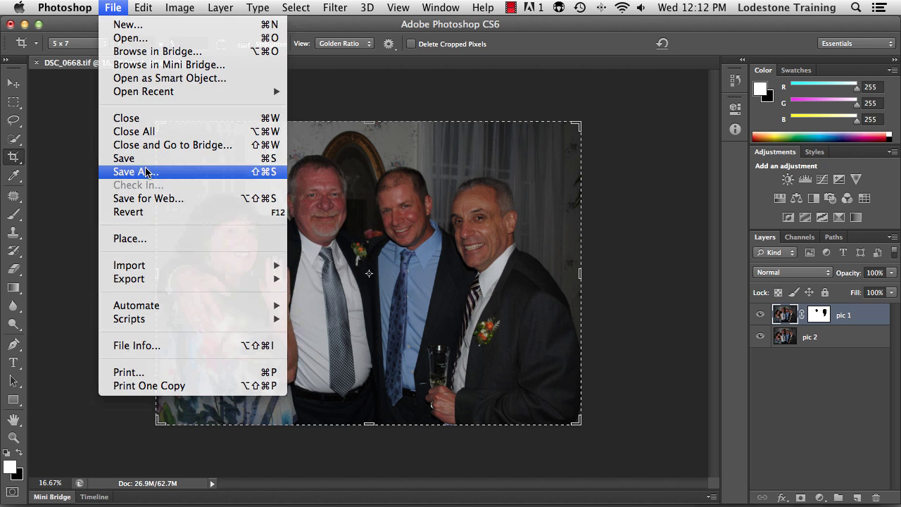
# Save a flattened TIFF copy named 'merged', discarding layers.
pyautogui.click(145, 173)
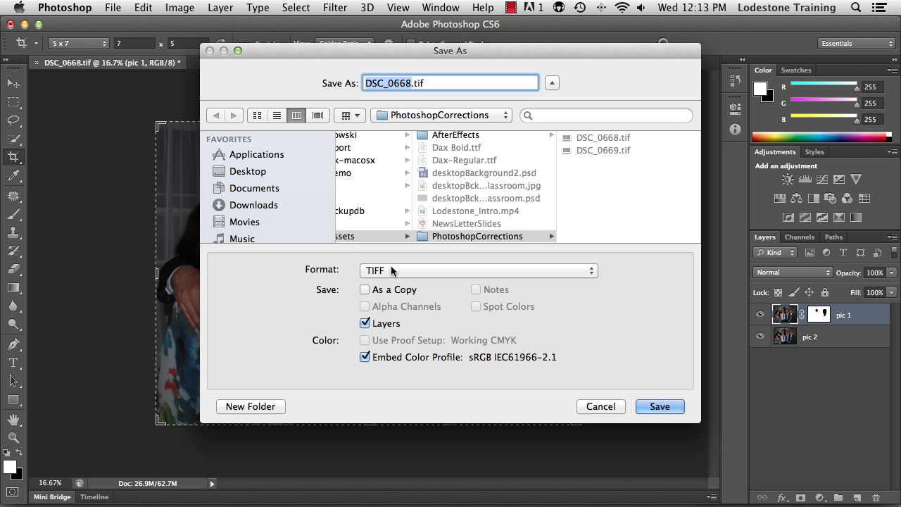
pyautogui.click(366, 323)
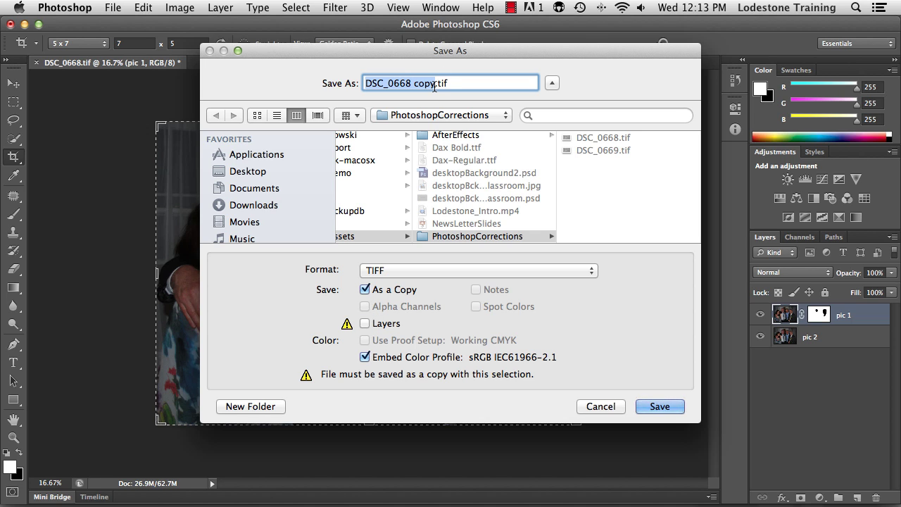
pyautogui.write('merged')
pyautogui.click(668, 403)
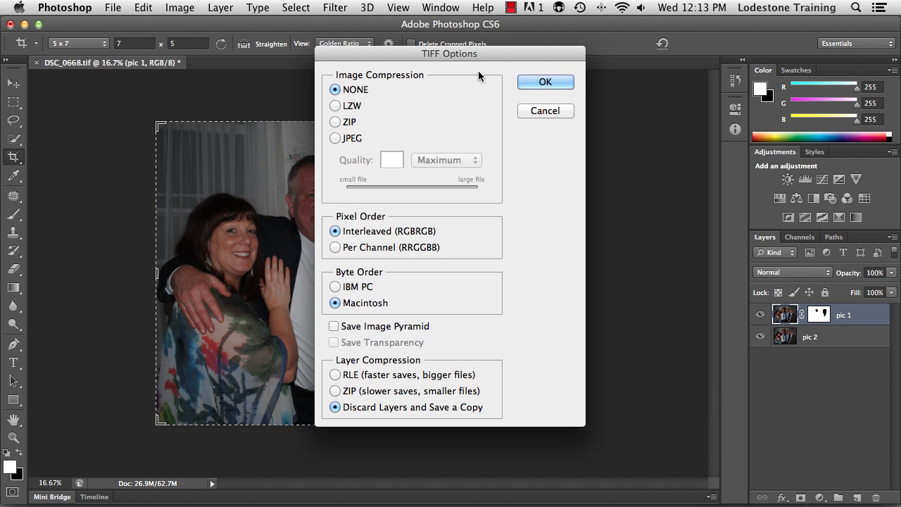
pyautogui.click(545, 83)
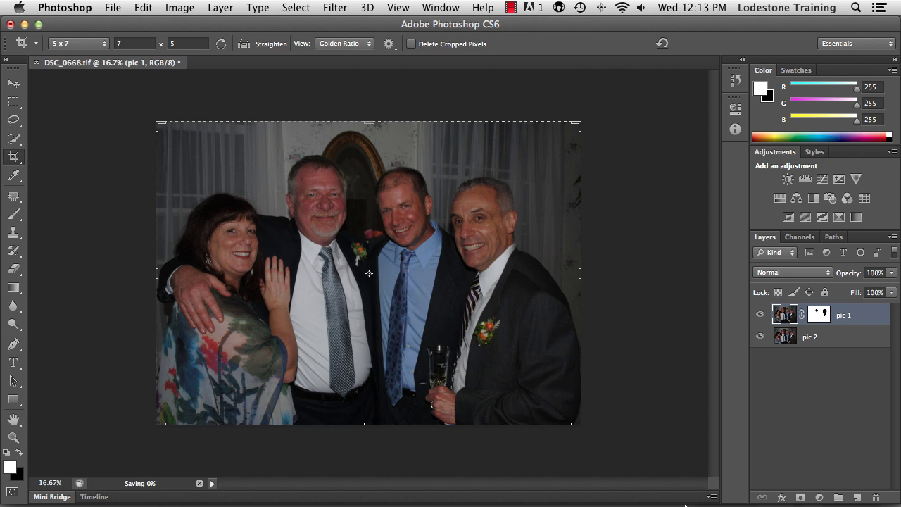
pyautogui.click(644, 461)
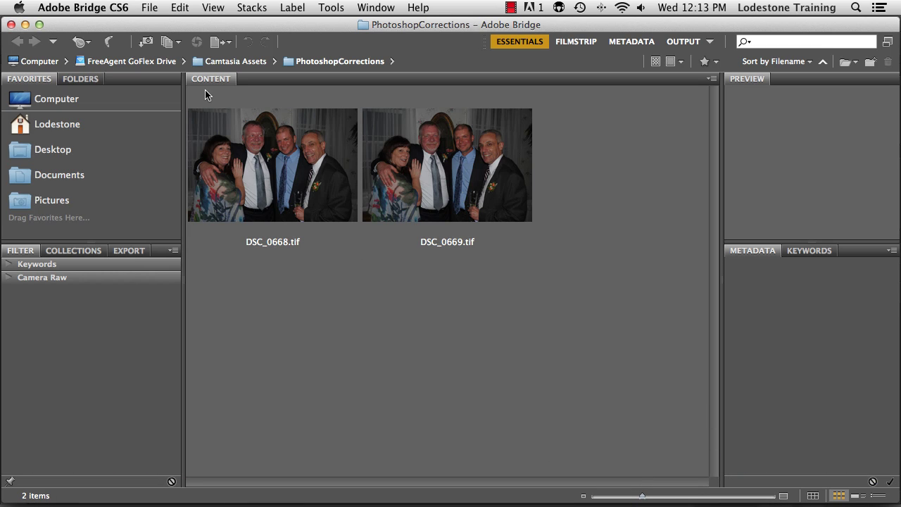
# Refresh the folder in Bridge and open merged.tif in Camera Raw.
pyautogui.click(307, 63)
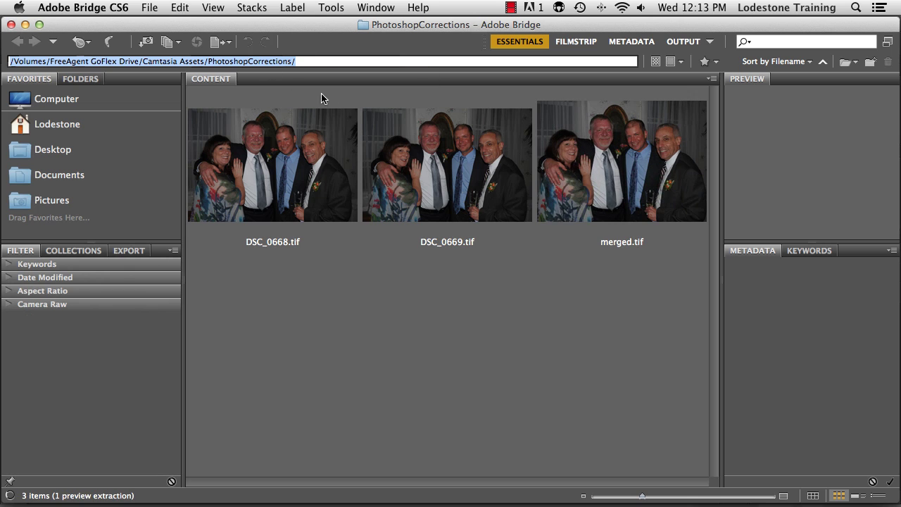
pyautogui.click(592, 178)
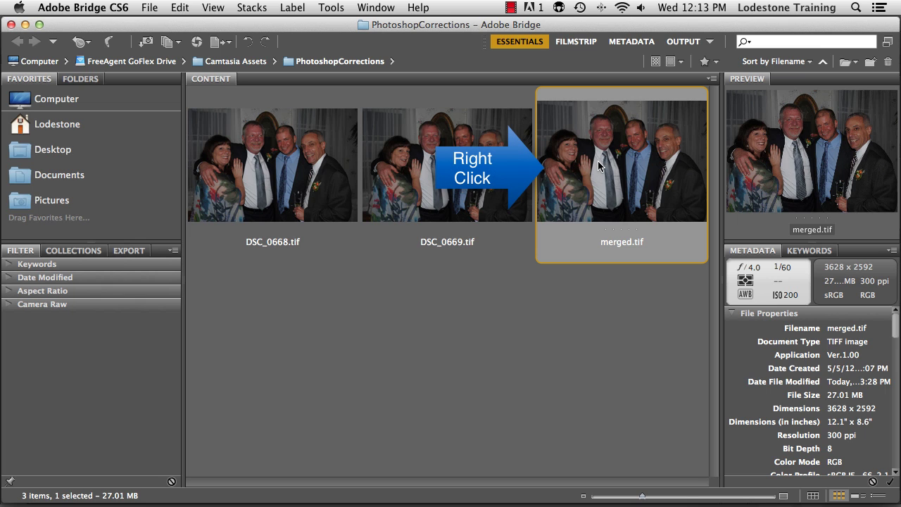
pyautogui.rightClick(598, 162)
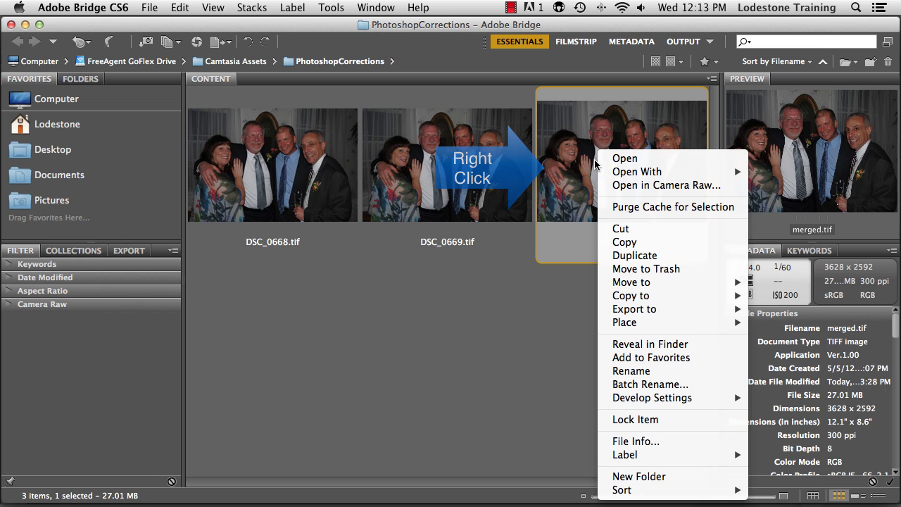
pyautogui.click(631, 186)
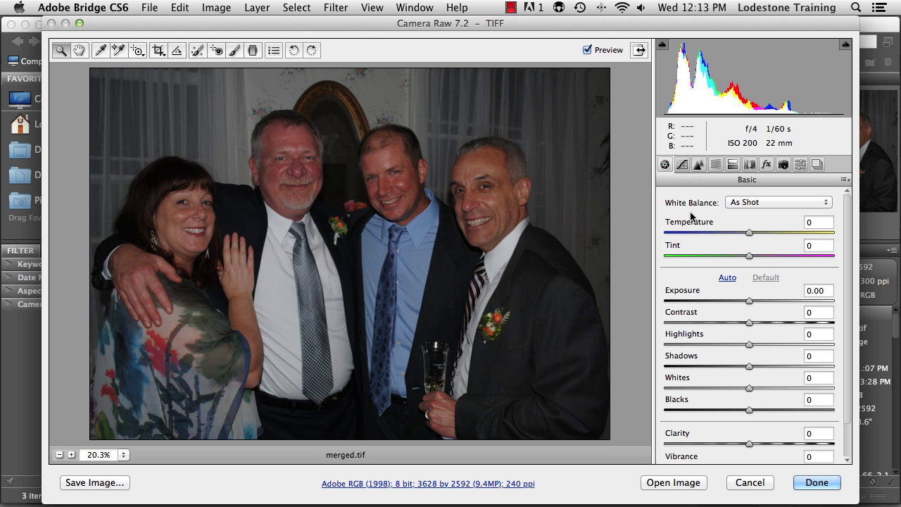
# Set Exposure +0.50, Highlights +5, Shadows -13, Whites -7, Vibrance +11 and Saturation +8.
pyautogui.click(749, 302)
pyautogui.moveTo(749, 305); pyautogui.dragTo(759, 304)
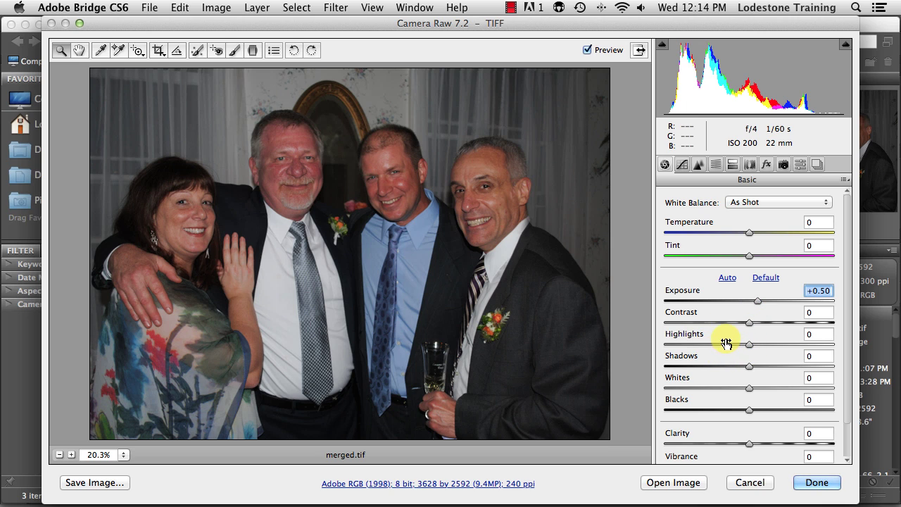
pyautogui.moveTo(750, 369); pyautogui.dragTo(754, 349)
pyautogui.click(751, 390)
pyautogui.moveTo(751, 392); pyautogui.dragTo(746, 388)
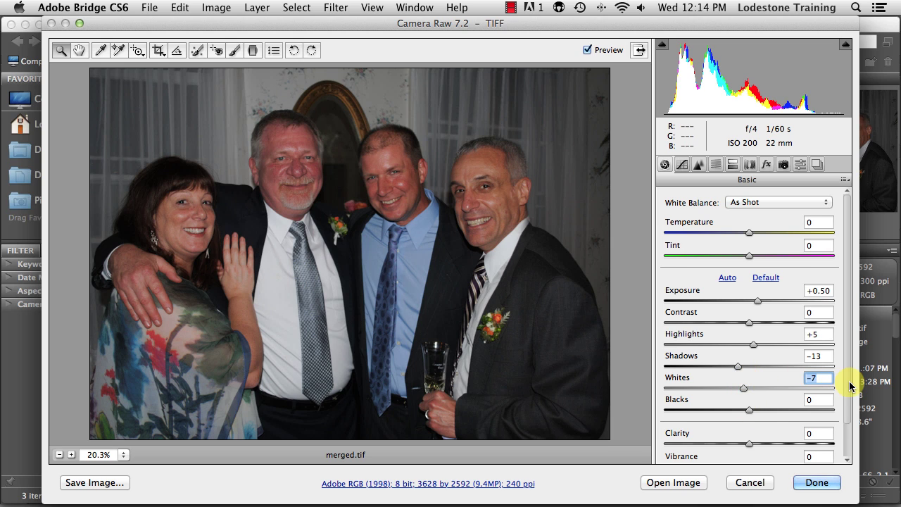
pyautogui.scroll(-2, 842, 390)
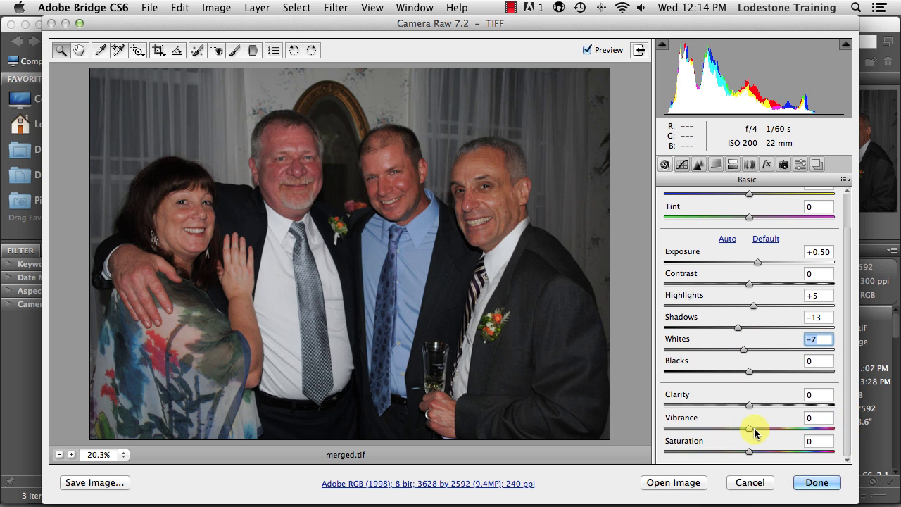
pyautogui.moveTo(750, 428); pyautogui.dragTo(757, 455)
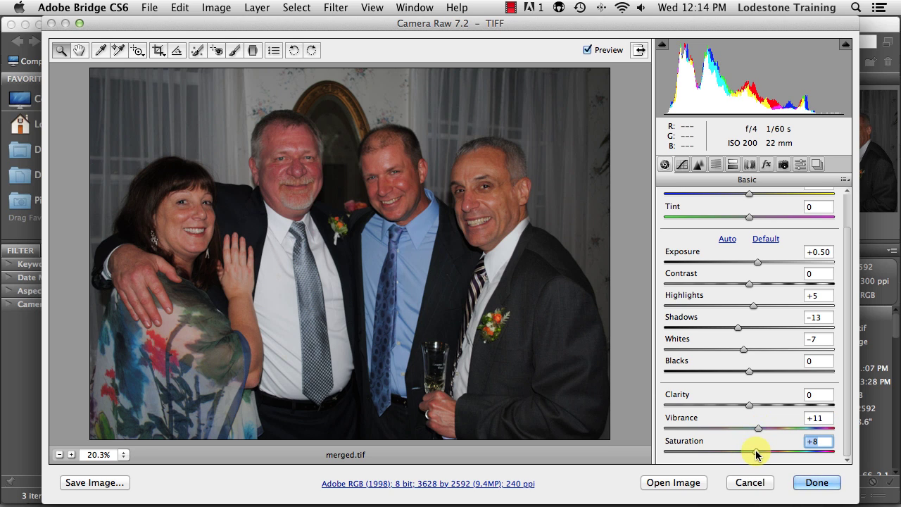
pyautogui.click(749, 408)
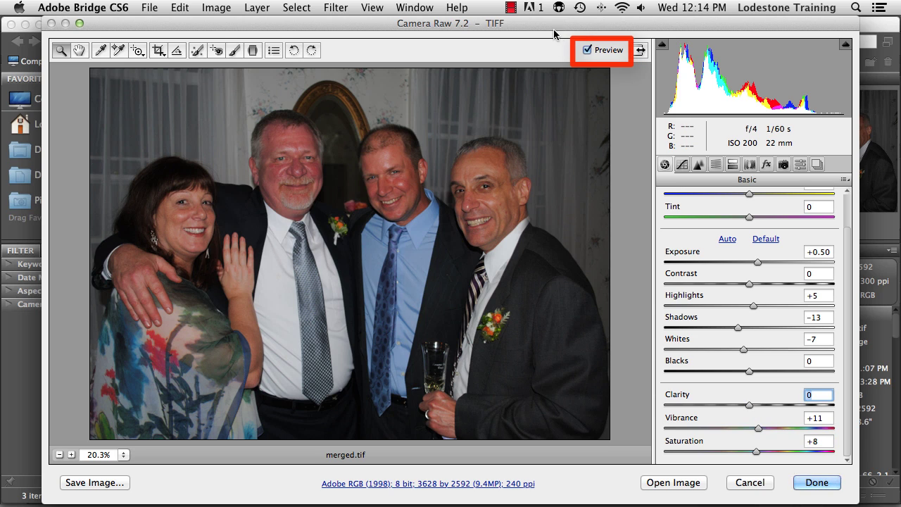
# Toggle Preview to compare the adjusted photo with the original.
pyautogui.click(588, 50)
pyautogui.click(588, 51)
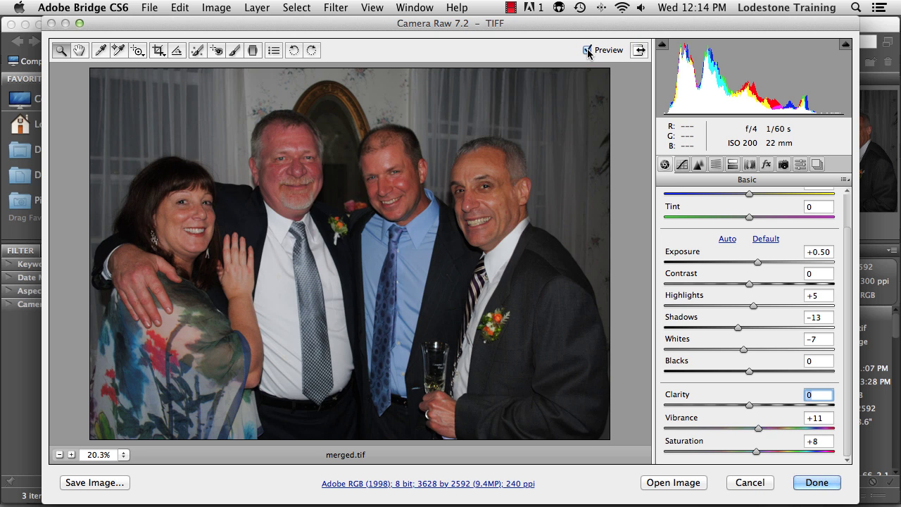
pyautogui.click(588, 51)
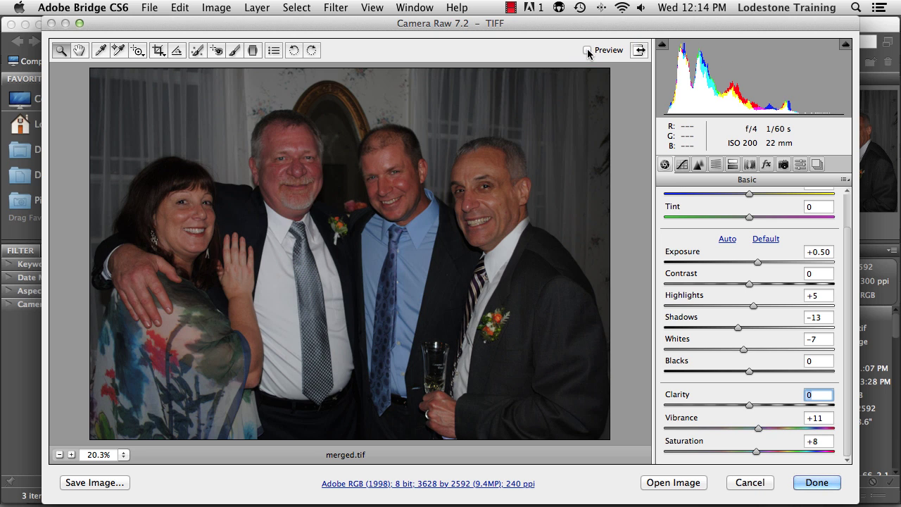
pyautogui.click(588, 51)
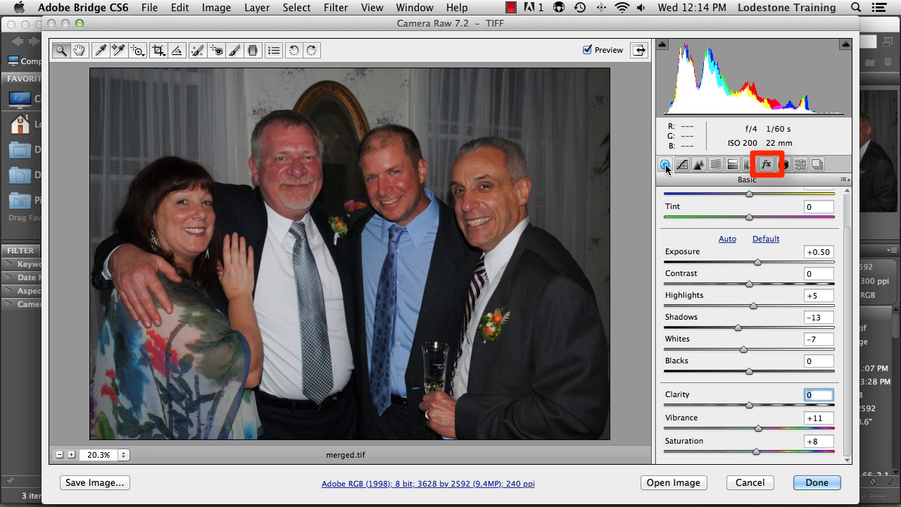
# Set the Effects panel's Post Crop Vignetting Amount to -23 and compare with Preview off.
pyautogui.click(768, 166)
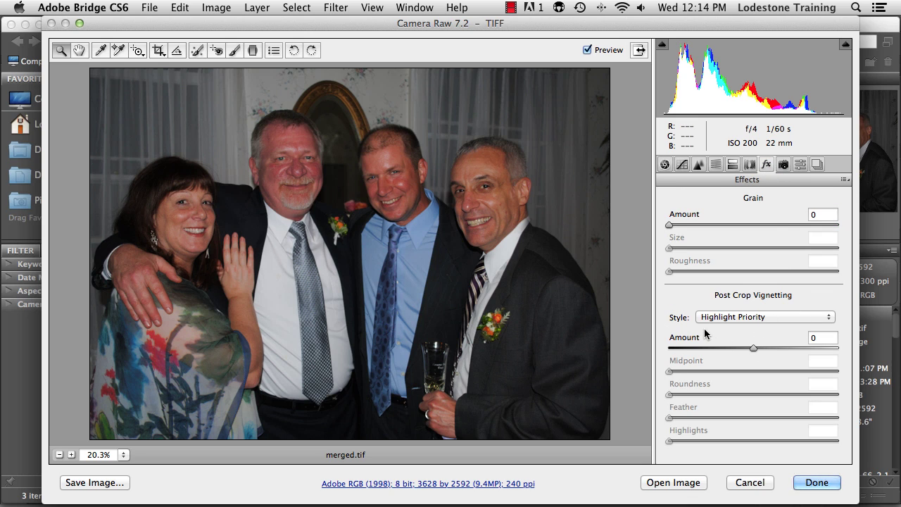
pyautogui.moveTo(754, 347); pyautogui.dragTo(734, 349)
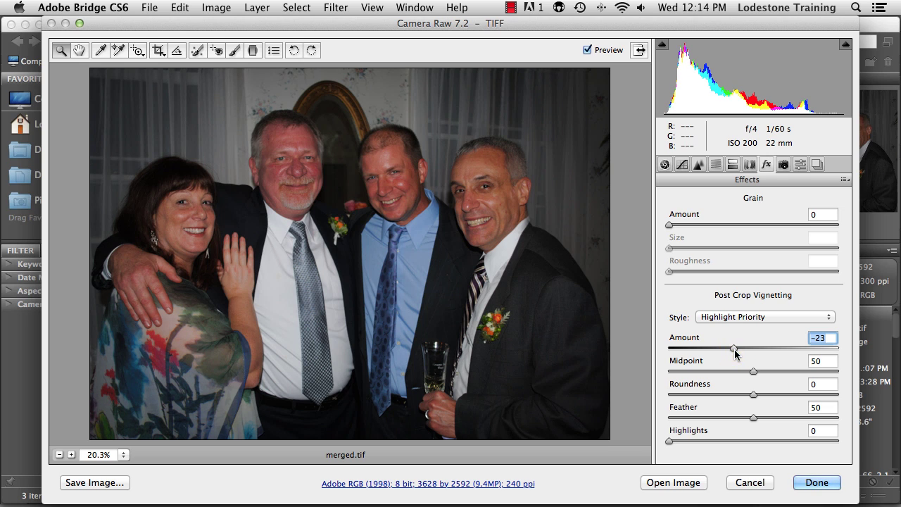
pyautogui.click(587, 51)
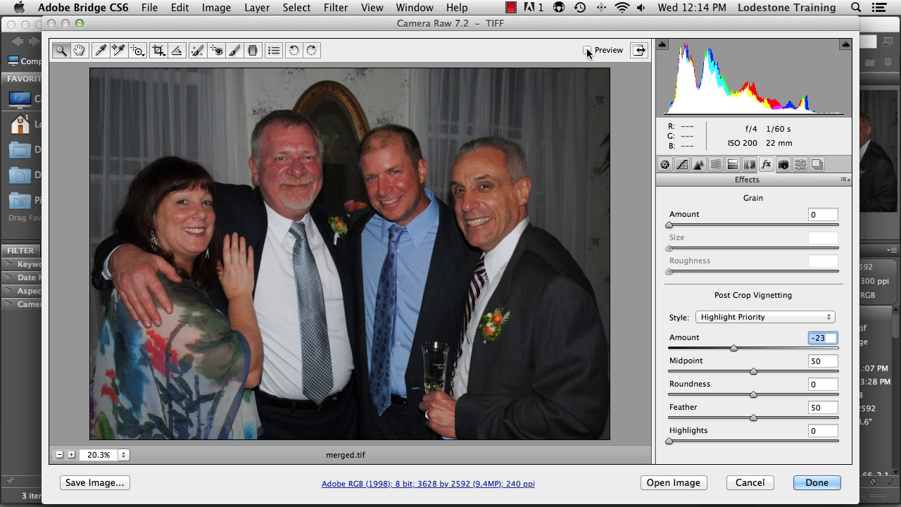
pyautogui.click(587, 51)
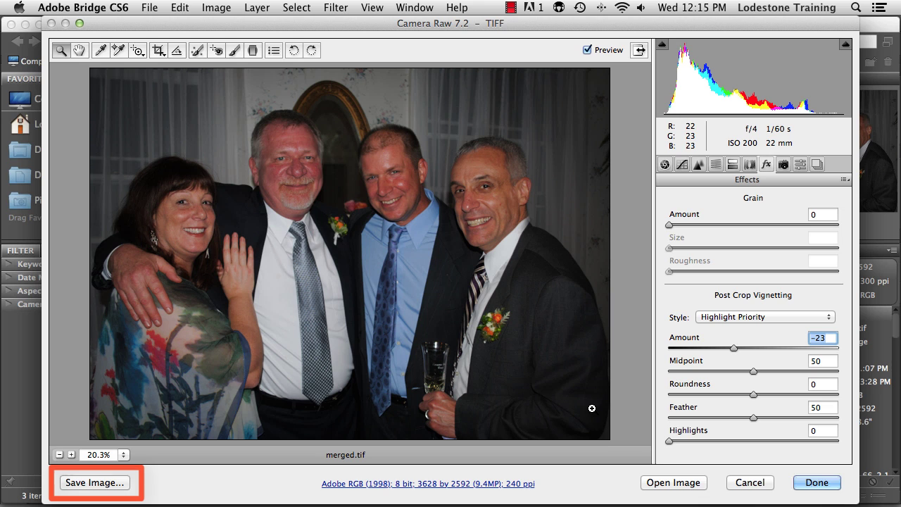
# Save the edited photo as merged.TIF with the .TIF extension and open it in Photoshop.
pyautogui.click(108, 483)
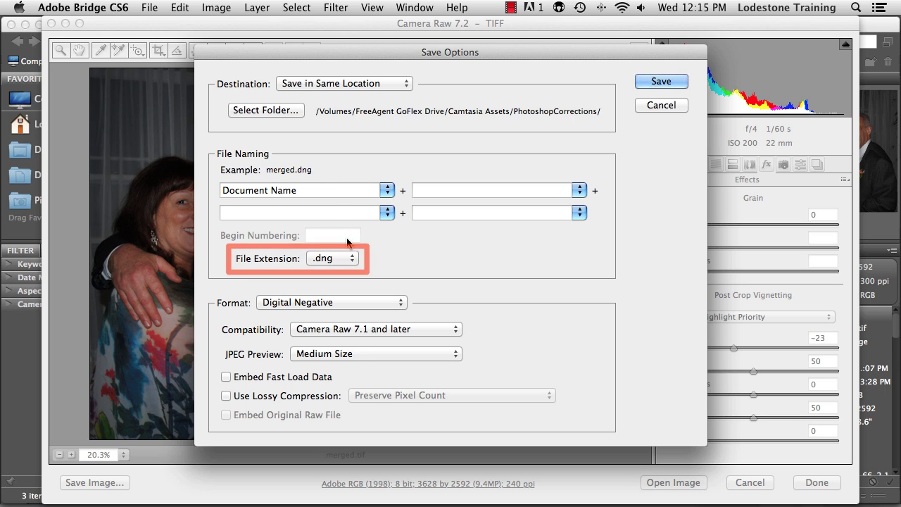
pyautogui.click(355, 262)
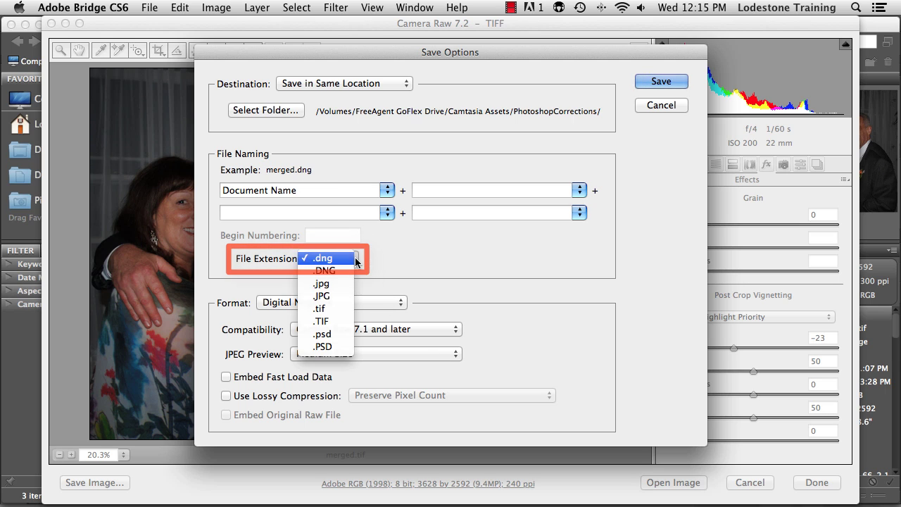
pyautogui.click(338, 322)
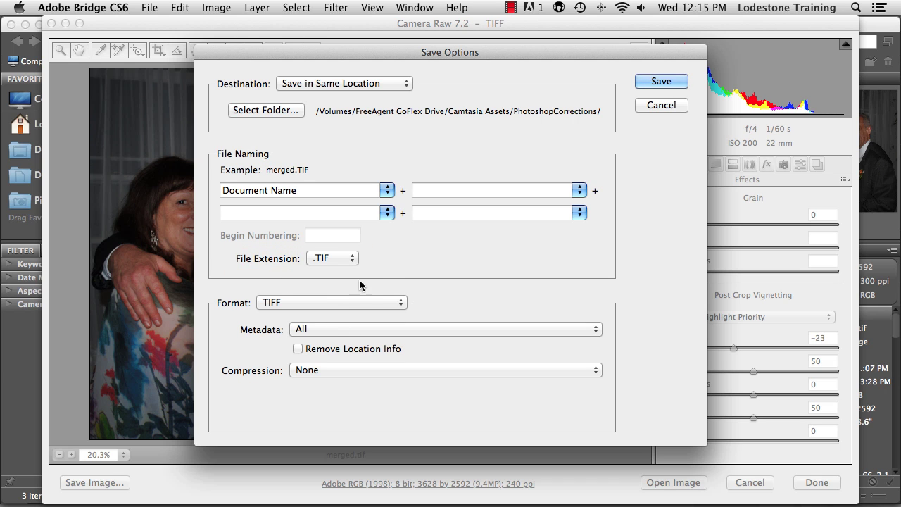
pyautogui.click(646, 83)
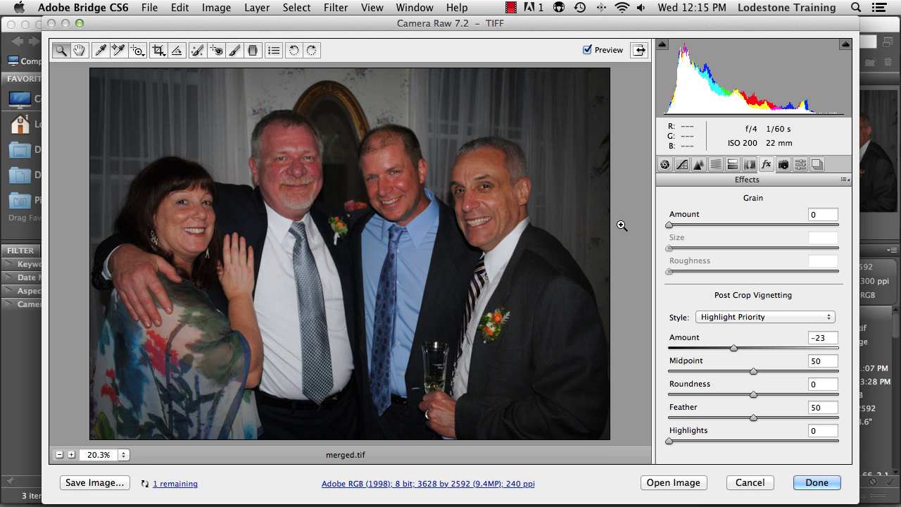
pyautogui.click(672, 483)
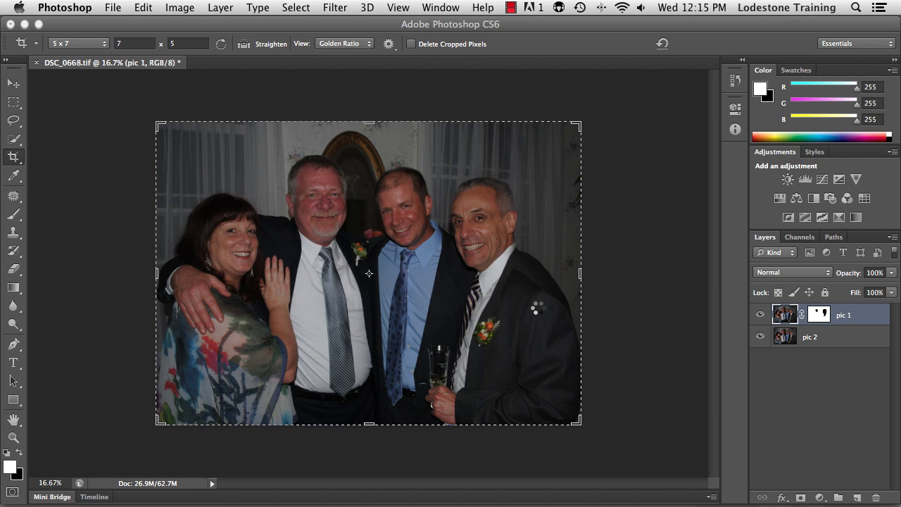